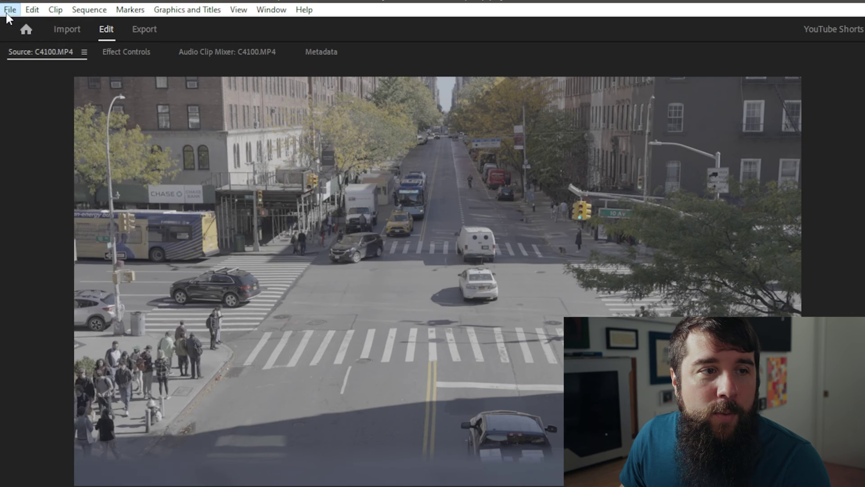
# Start a new sequence from the DSLR 1080p24 preset (1920×1080, 23.976 fps) and show its settings.
pyautogui.click(9, 10)
pyautogui.moveTo(31, 24)
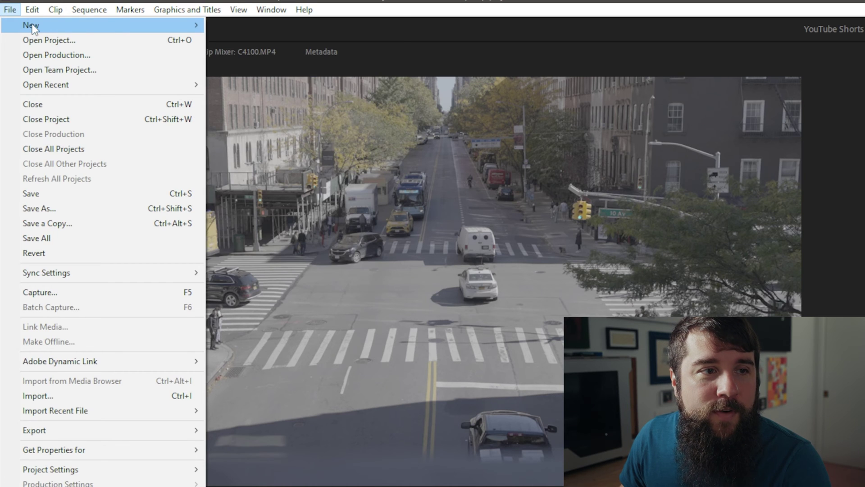
pyautogui.click(262, 69)
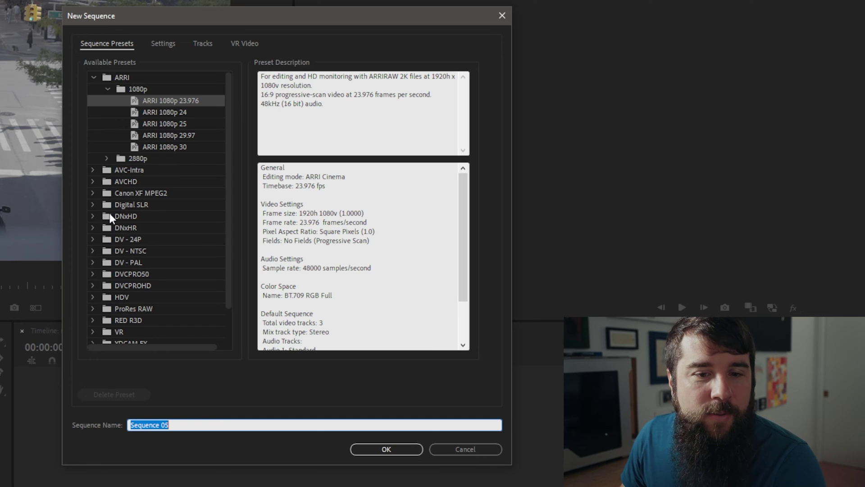
pyautogui.click(92, 205)
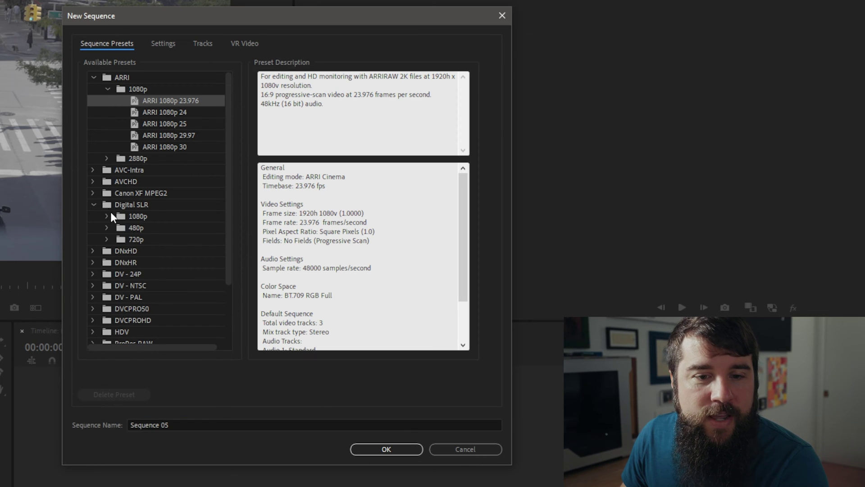
pyautogui.click(106, 216)
pyautogui.click(138, 228)
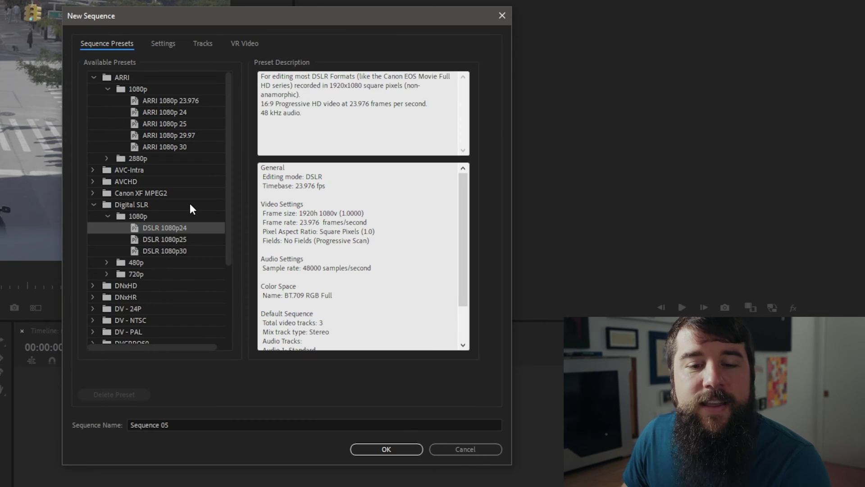
pyautogui.click(163, 44)
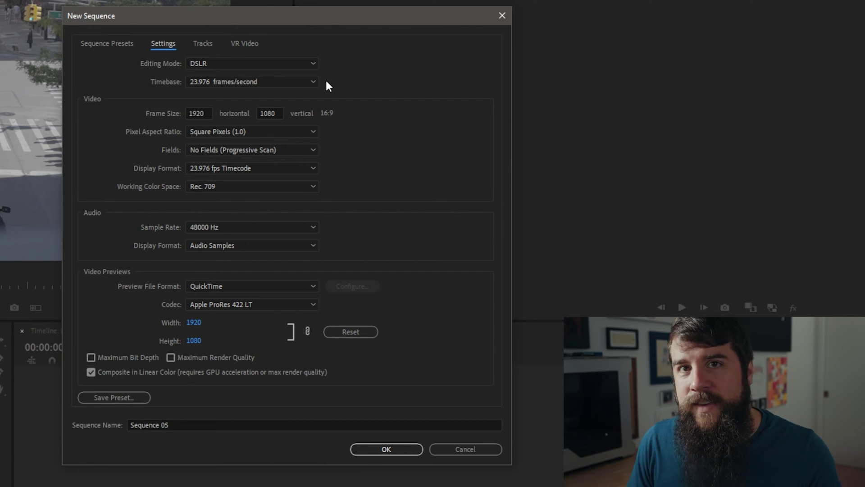
# Keep the 23.976 timebase, set the frame size to 1080 × 1920, and start saving a preset.
pyautogui.click(306, 82)
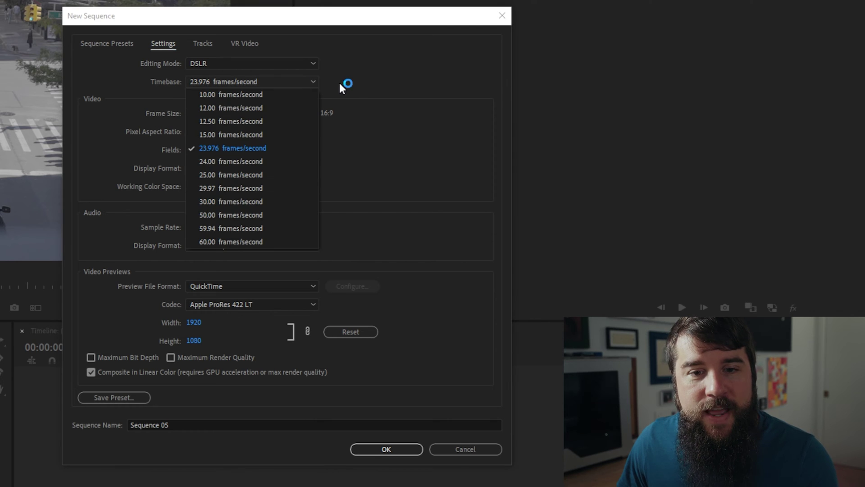
pyautogui.click(352, 83)
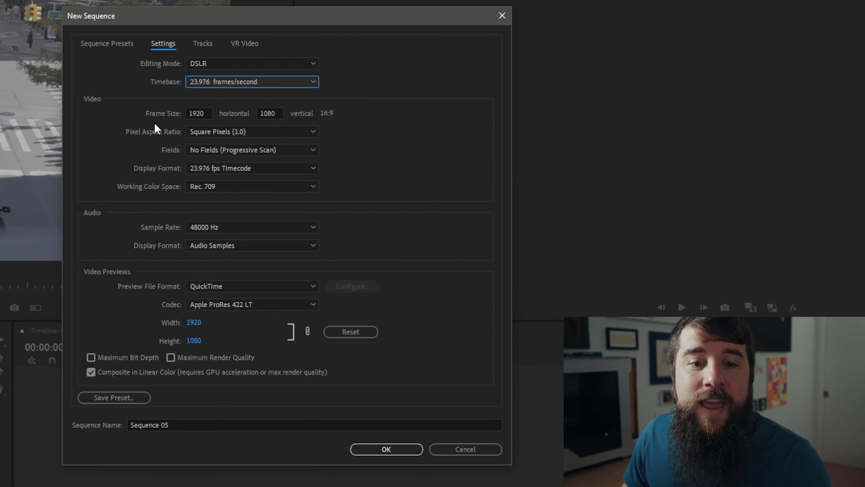
pyautogui.doubleClick(206, 115)
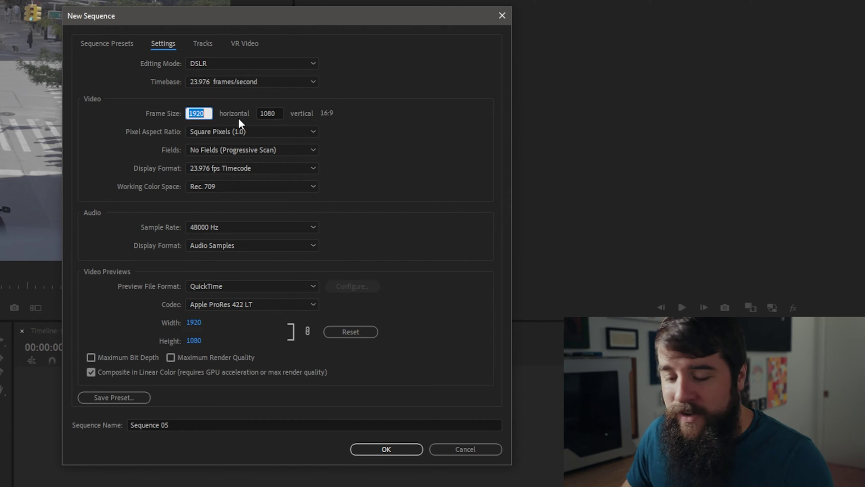
pyautogui.write('1080')
pyautogui.press('Tab')
pyautogui.write('19')
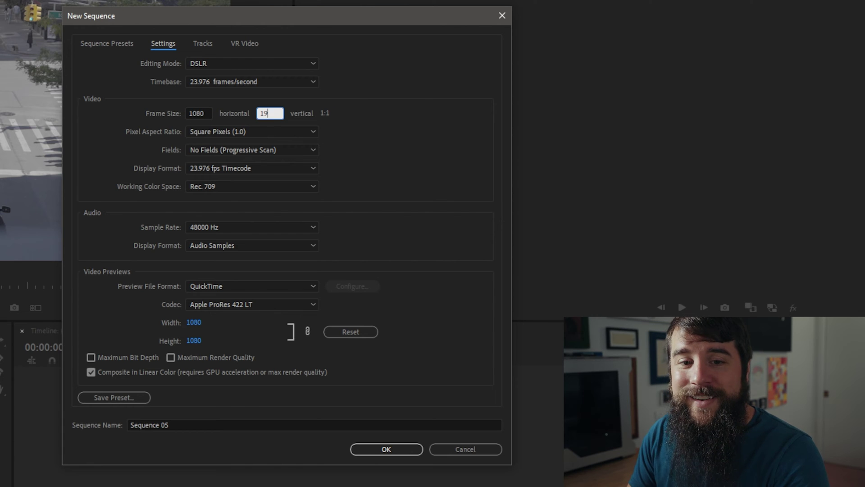
pyautogui.click(410, 119)
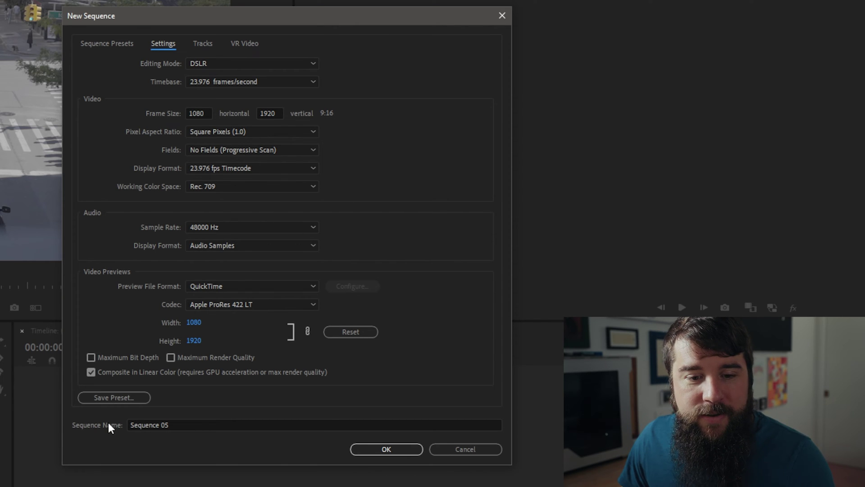
pyautogui.click(115, 397)
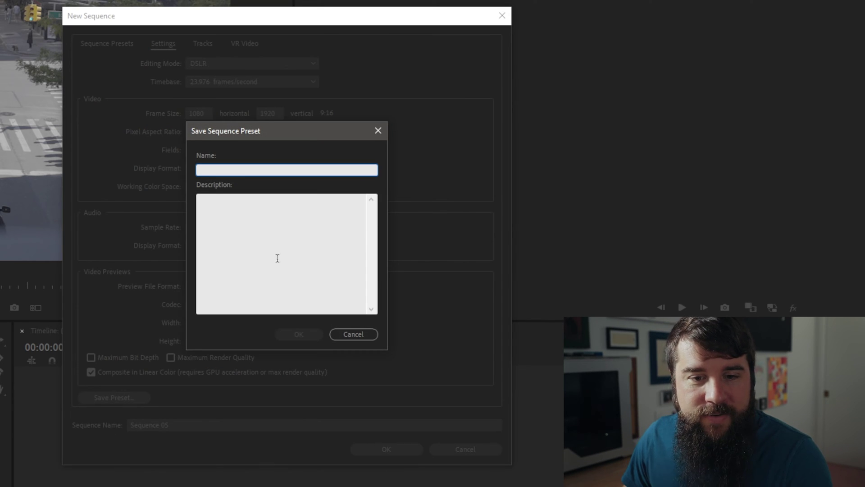
pyautogui.write('youtube short - whoismatt')
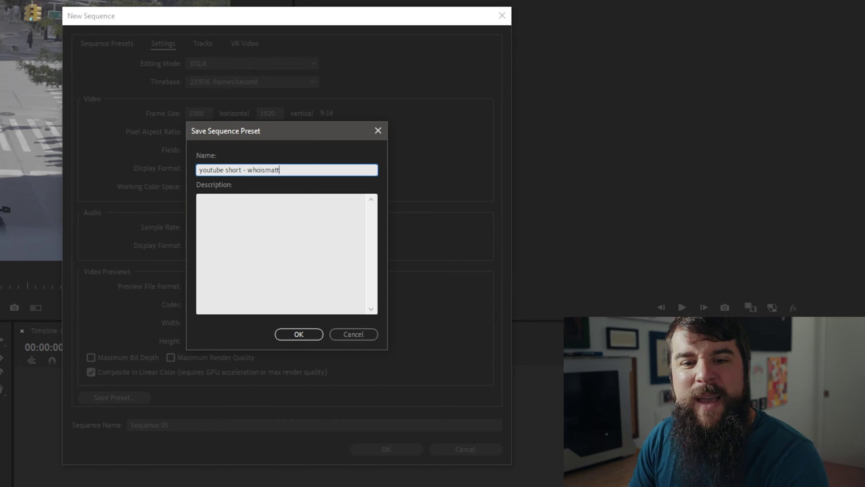
# Save the preset as 'youtube short - whoismatt' and create the 'youtube short' sequence.
pyautogui.click(309, 336)
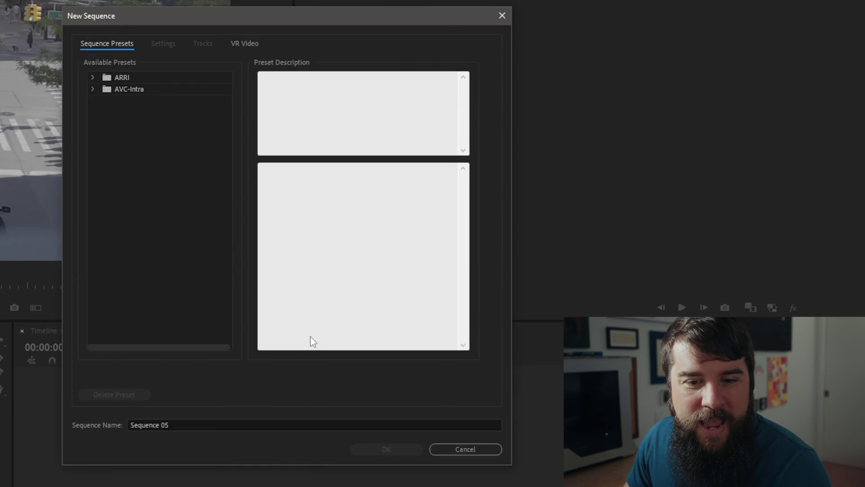
pyautogui.moveTo(230, 133)
pyautogui.mouseDown()
pyautogui.moveTo(235, 214)
pyautogui.moveTo(224, 283)
pyautogui.mouseUp()
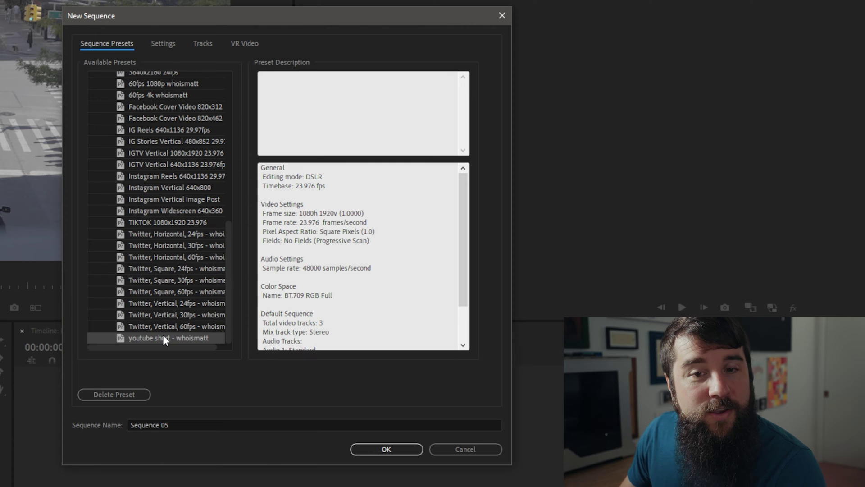
pyautogui.click(202, 426)
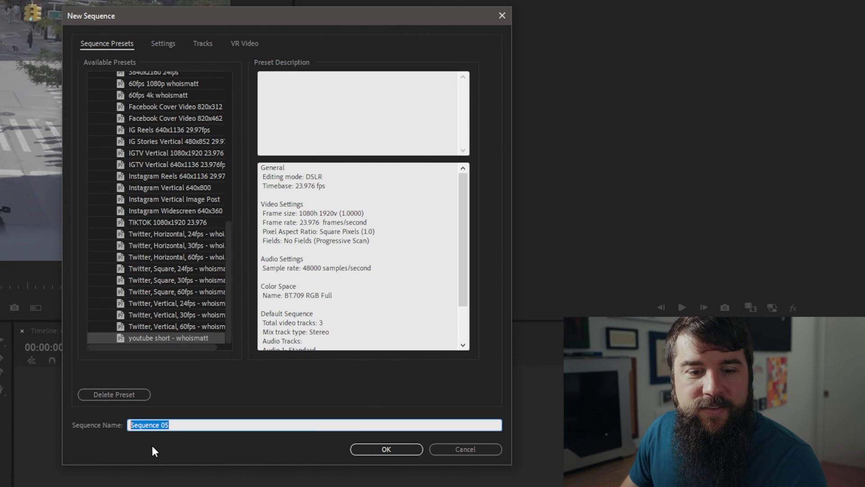
pyautogui.write('yout')
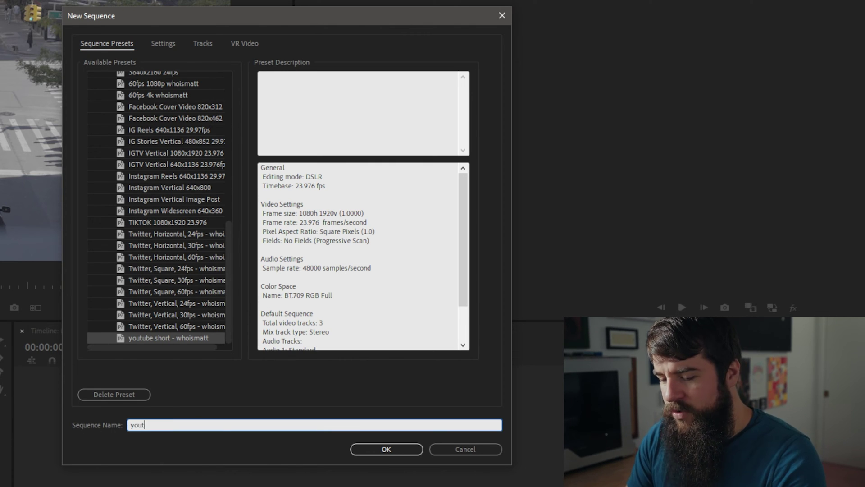
pyautogui.write('ube short')
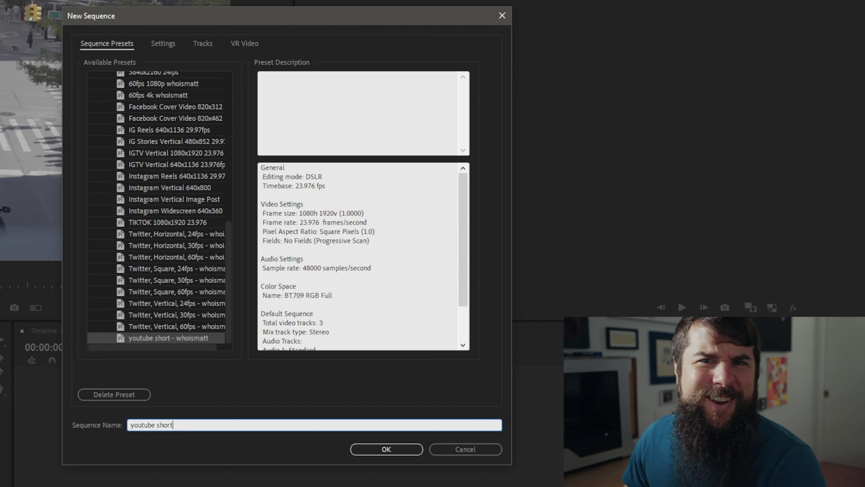
pyautogui.click(363, 450)
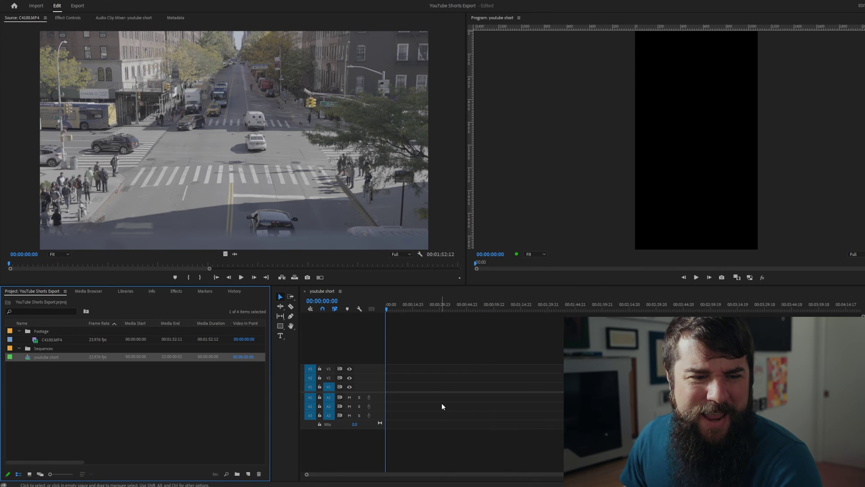
# Add C4100.MP4 to the timeline at its start, keeping the existing vertical sequence settings.
pyautogui.click(35, 340)
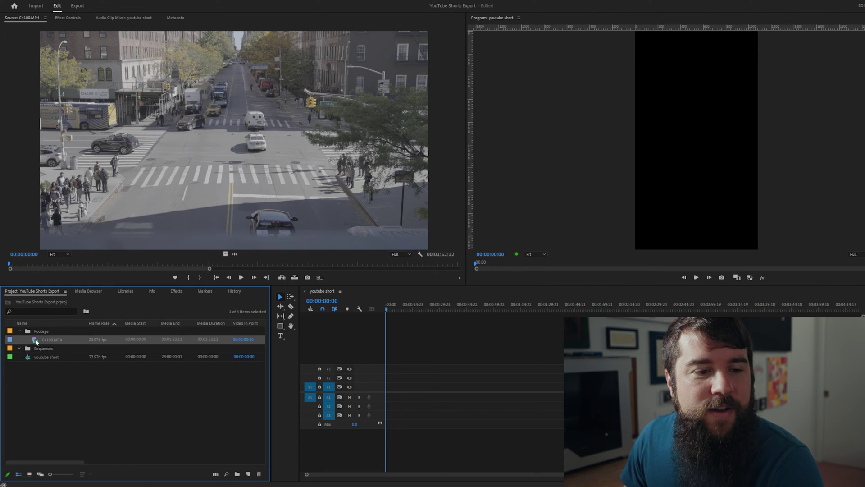
pyautogui.moveTo(197, 356); pyautogui.dragTo(390, 384)
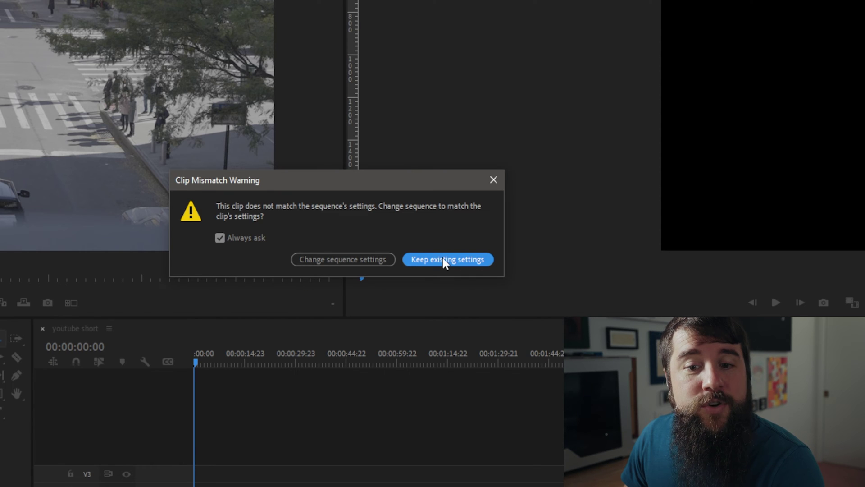
pyautogui.click(445, 262)
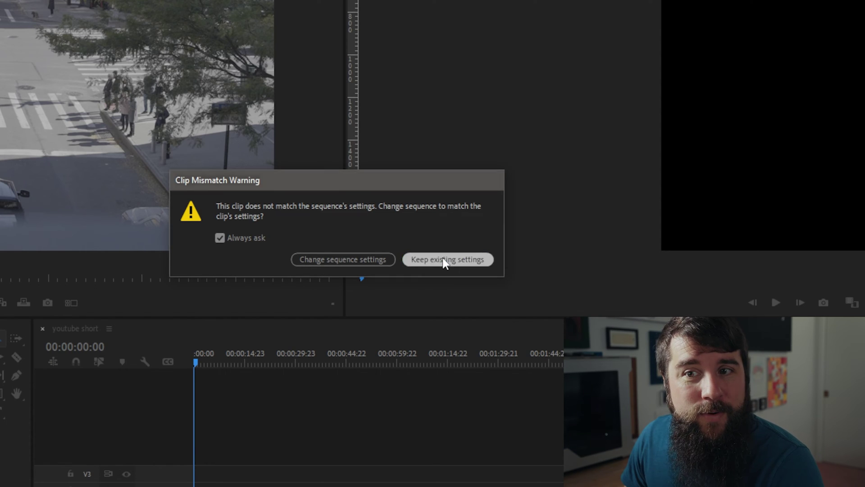
pyautogui.click(472, 309)
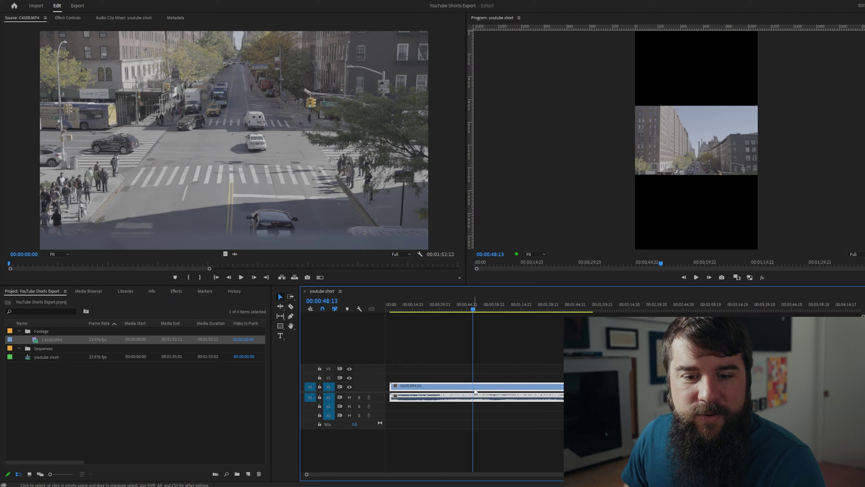
pyautogui.moveTo(475, 391); pyautogui.dragTo(471, 391)
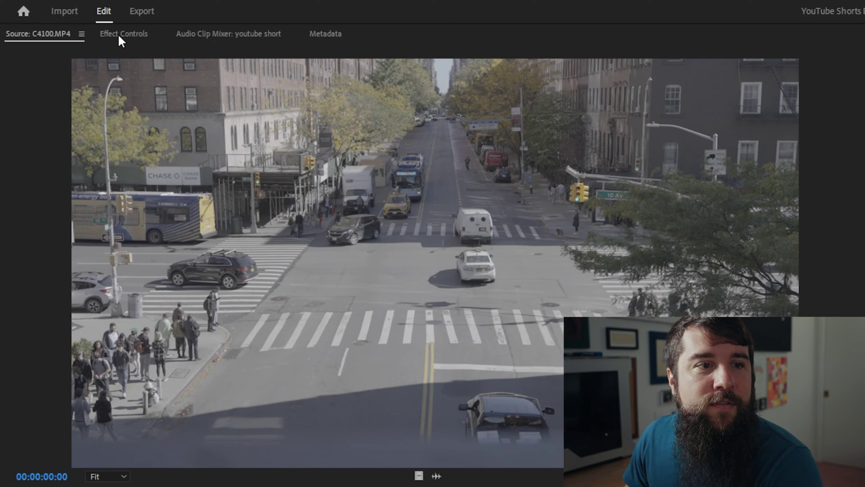
# Scale C4100.MP4 to 316 and shift it horizontally so it fills the 9:16 frame.
pyautogui.click(119, 35)
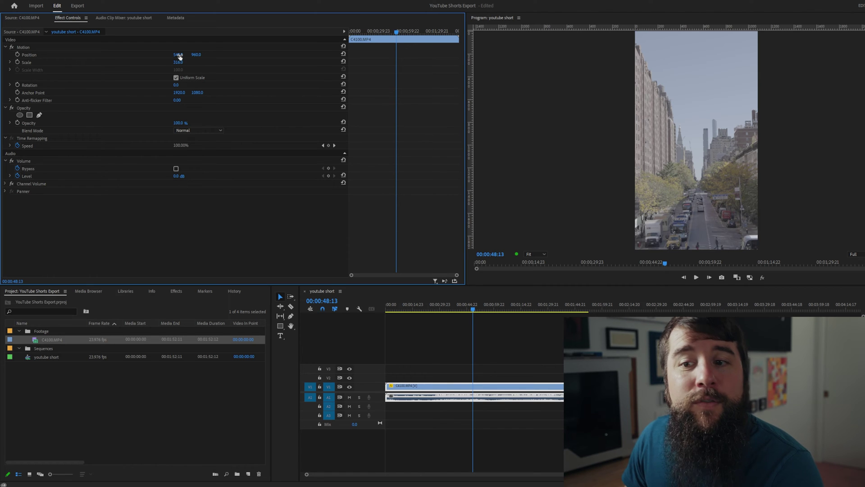
pyautogui.moveTo(178, 54)
pyautogui.mouseDown()
pyautogui.moveTo(191, 54)
pyautogui.moveTo(151, 54)
pyautogui.moveTo(230, 54)
pyautogui.mouseUp()
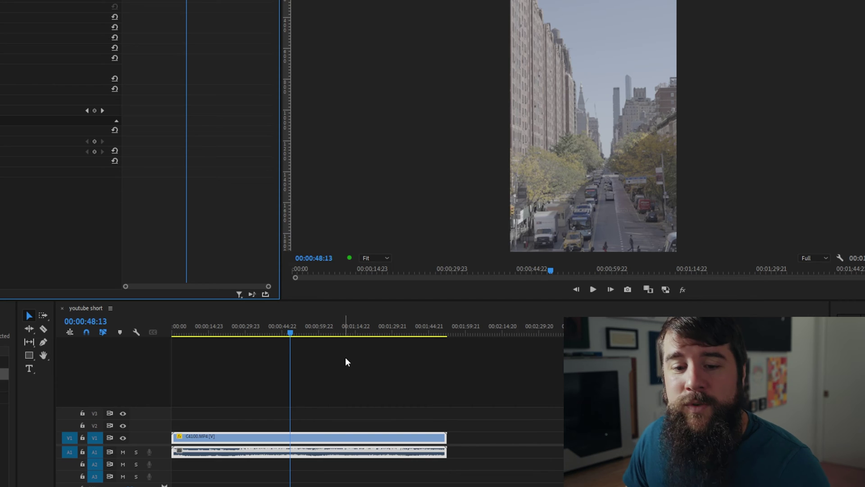
# Trim the clip's end so the youtube short sequence runs about 48 seconds.
pyautogui.click(447, 423)
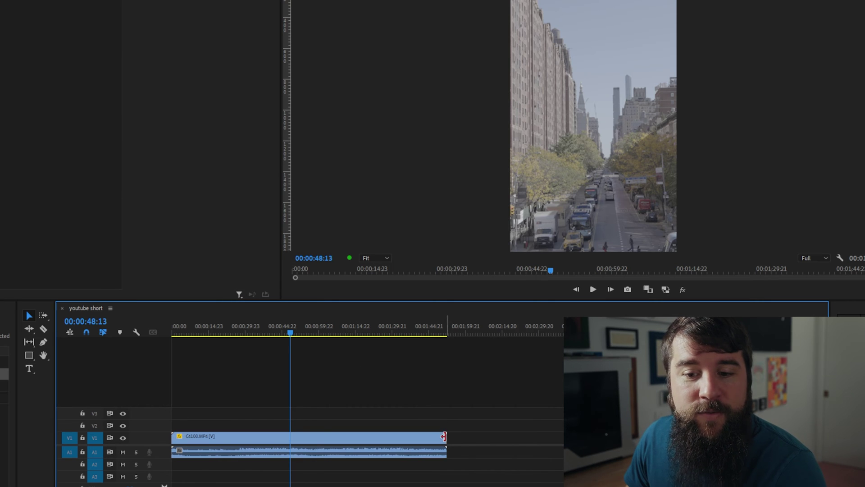
pyautogui.moveTo(439, 439); pyautogui.dragTo(295, 447)
pyautogui.click(193, 325)
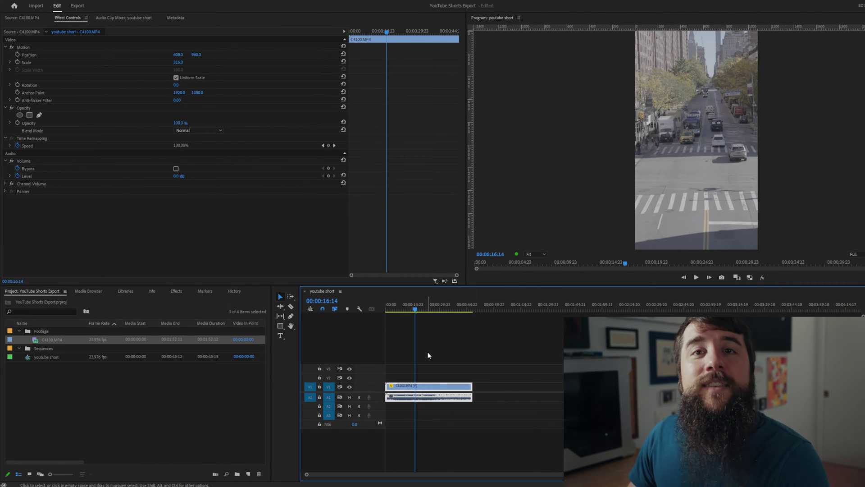
pyautogui.click(428, 351)
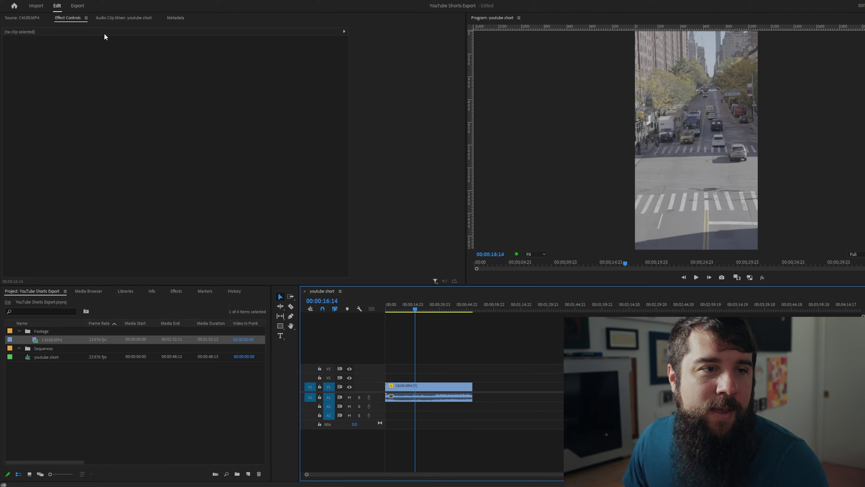
pyautogui.click(7, 2)
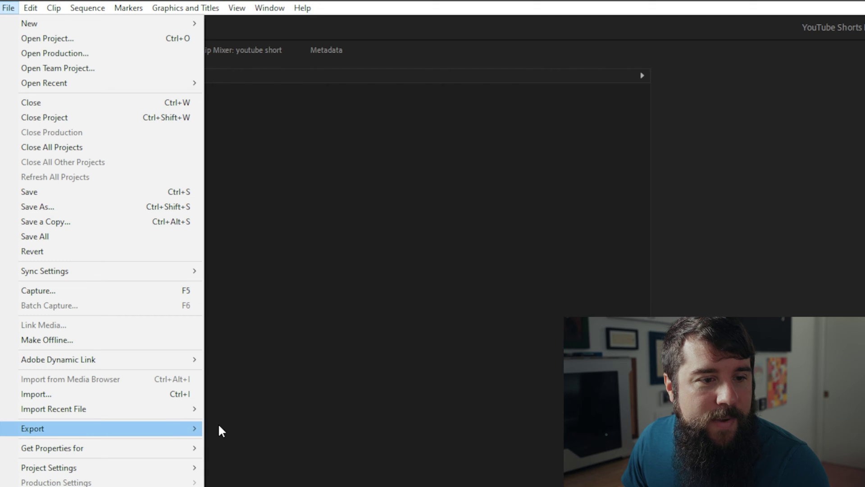
# Set the export output to youtube short.mp4 in the Demo Project Renders folder.
pyautogui.moveTo(101, 428)
pyautogui.click(234, 429)
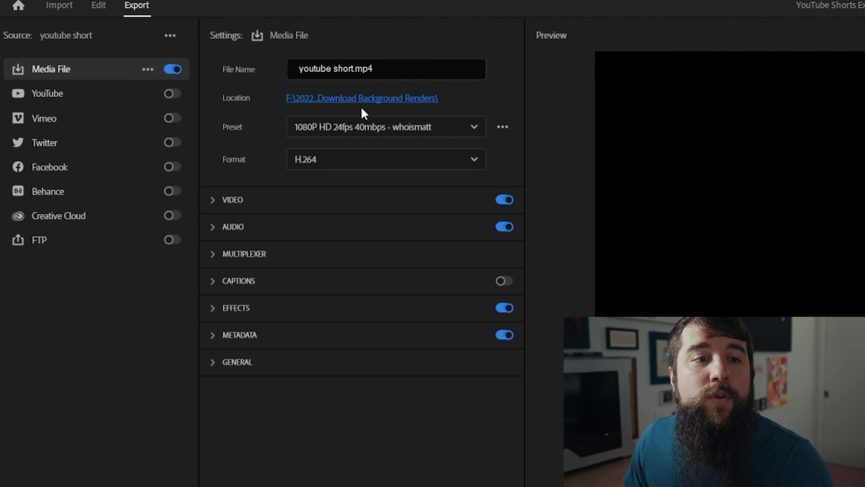
pyautogui.click(400, 99)
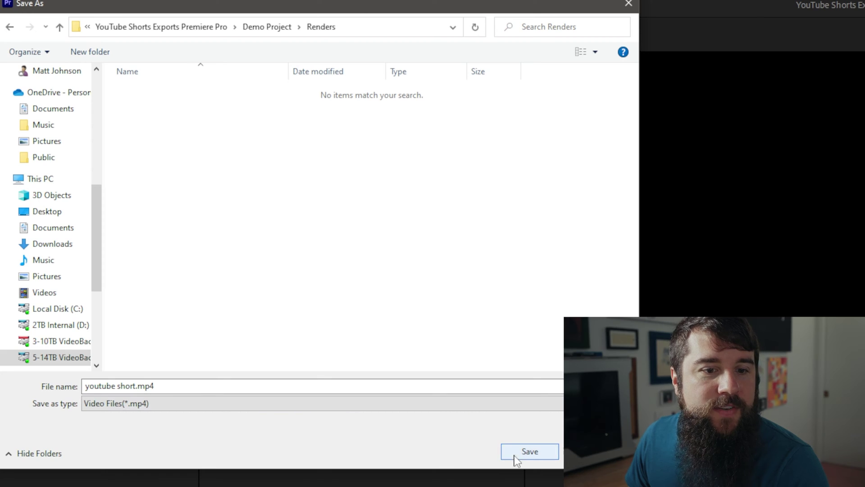
pyautogui.click(529, 451)
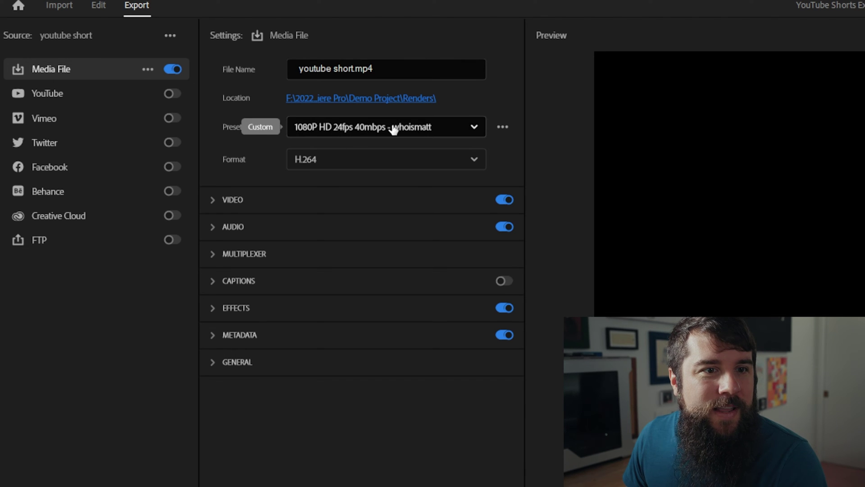
pyautogui.click(215, 205)
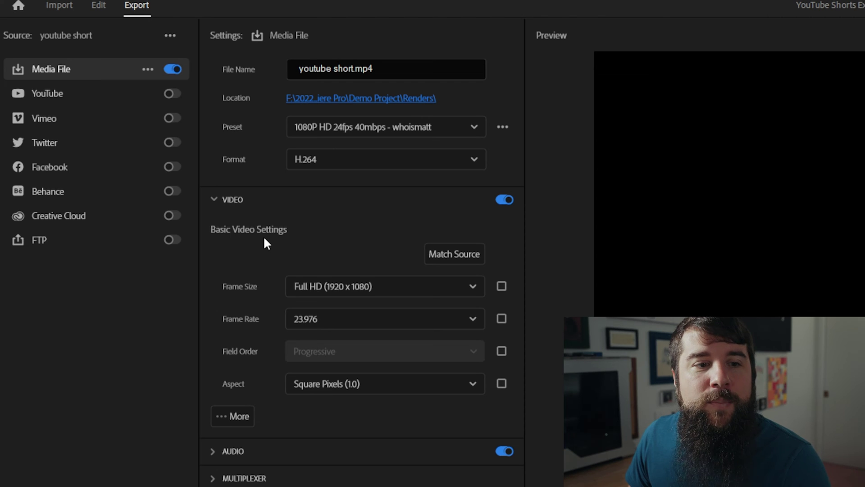
# Match the export video to source, keeping the Custom 1080 × 1920 frame size.
pyautogui.click(465, 261)
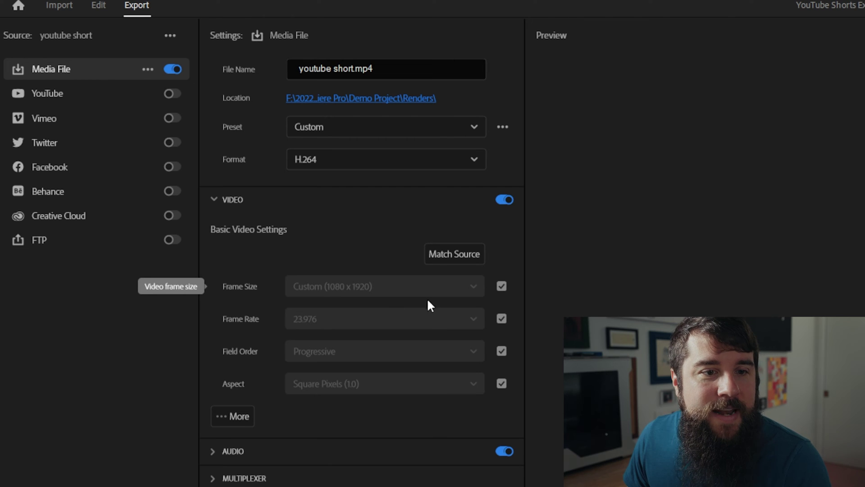
pyautogui.click(501, 286)
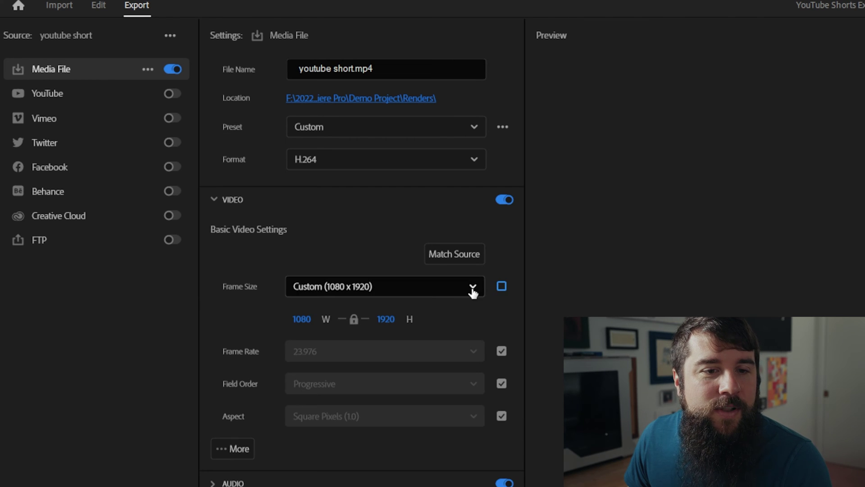
pyautogui.click(475, 288)
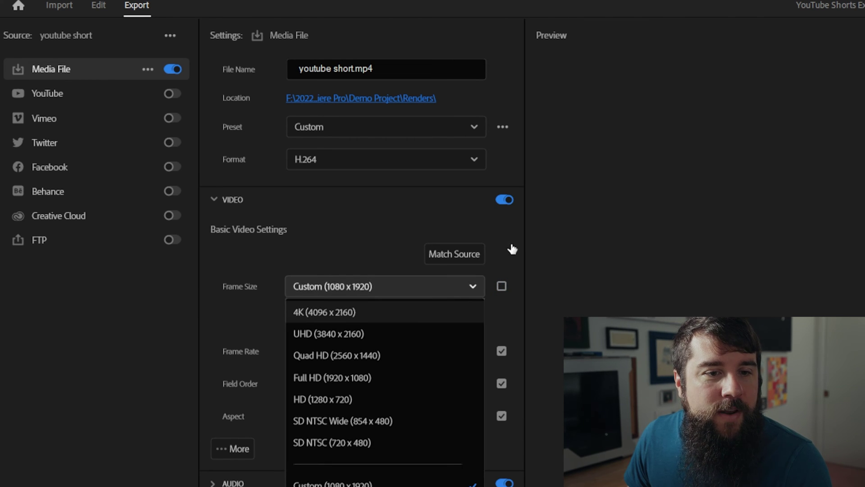
pyautogui.click(504, 275)
pyautogui.click(500, 287)
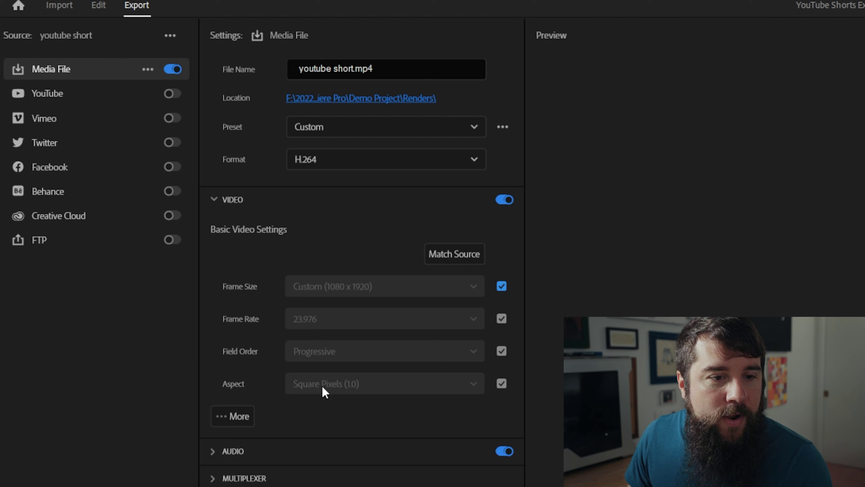
# Show more video options, keep hardware encoding, and review the CBR bitrate encoding modes.
pyautogui.click(231, 416)
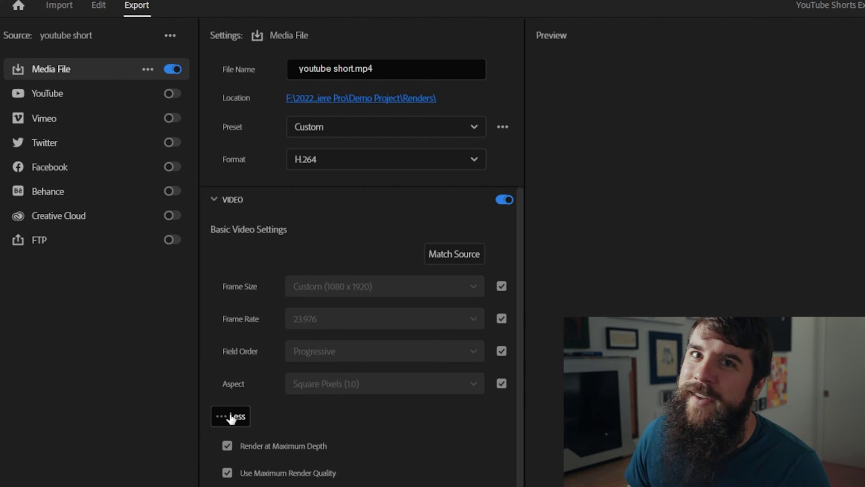
pyautogui.scroll(-5, 493, 240)
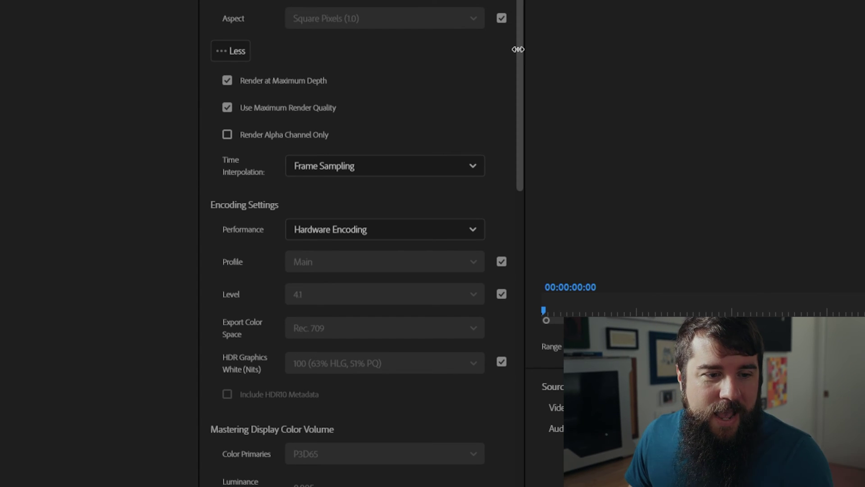
pyautogui.scroll(-5, 500, 135)
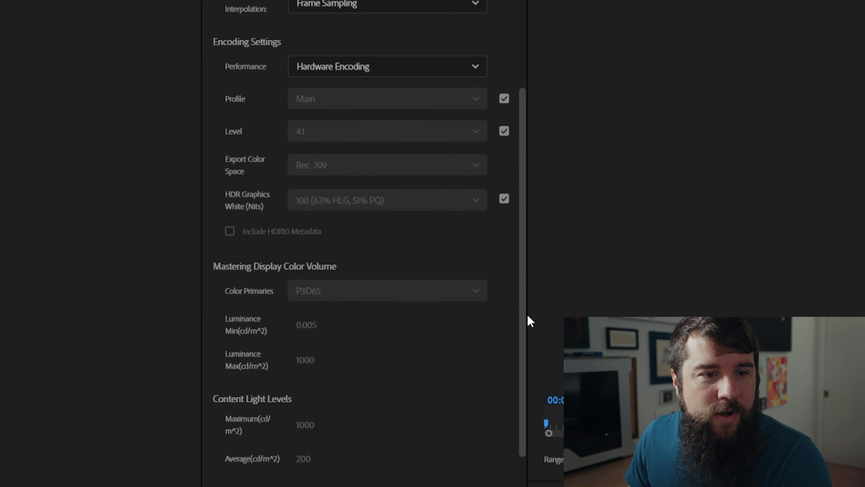
pyautogui.click(479, 69)
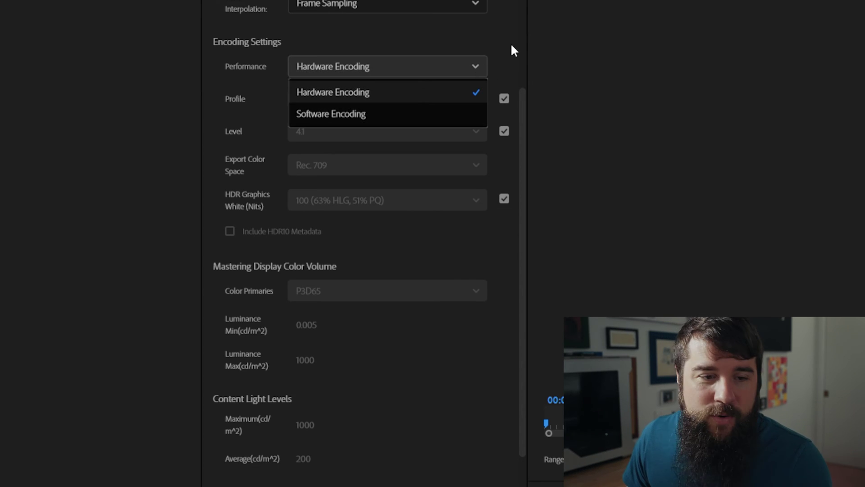
pyautogui.click(511, 76)
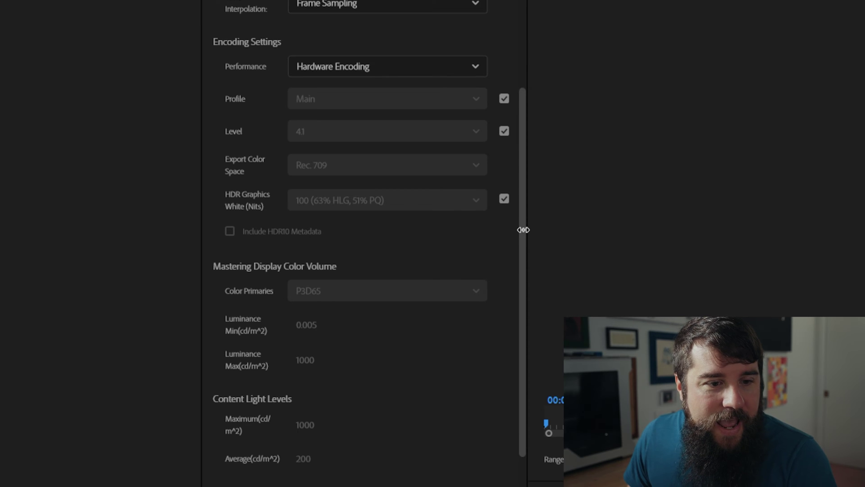
pyautogui.scroll(-2, 521, 229)
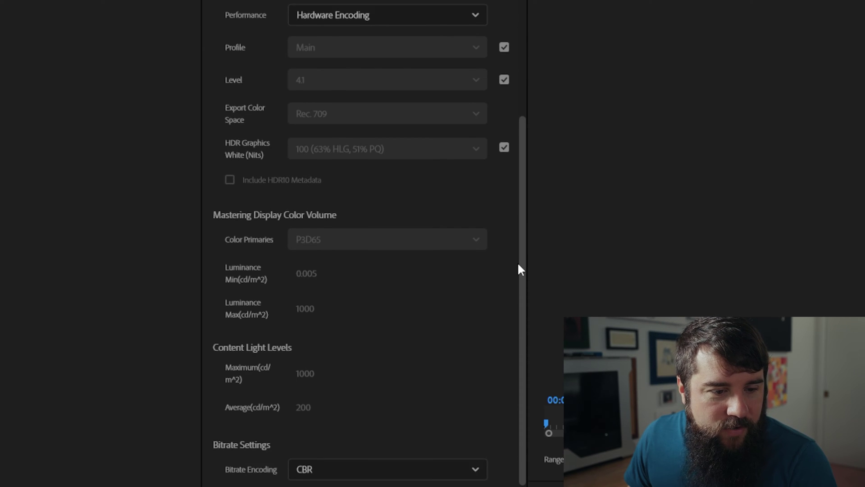
pyautogui.scroll(-2, 518, 262)
pyautogui.scroll(-4, 517, 316)
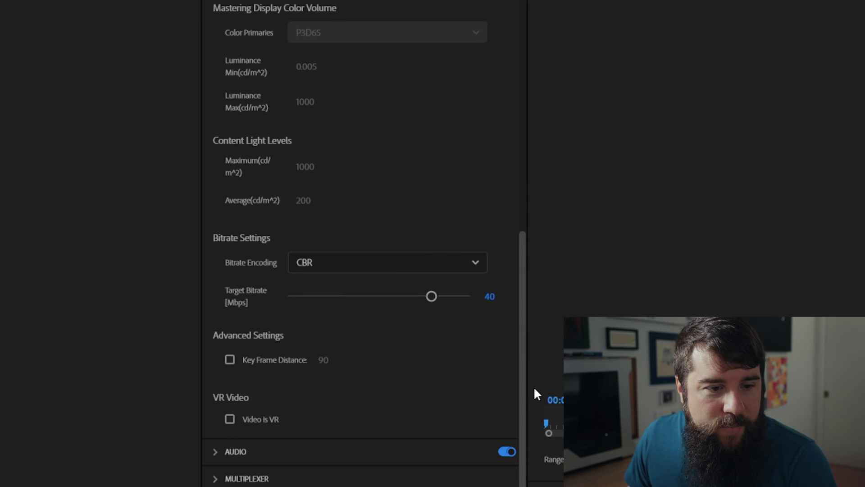
pyautogui.click(475, 265)
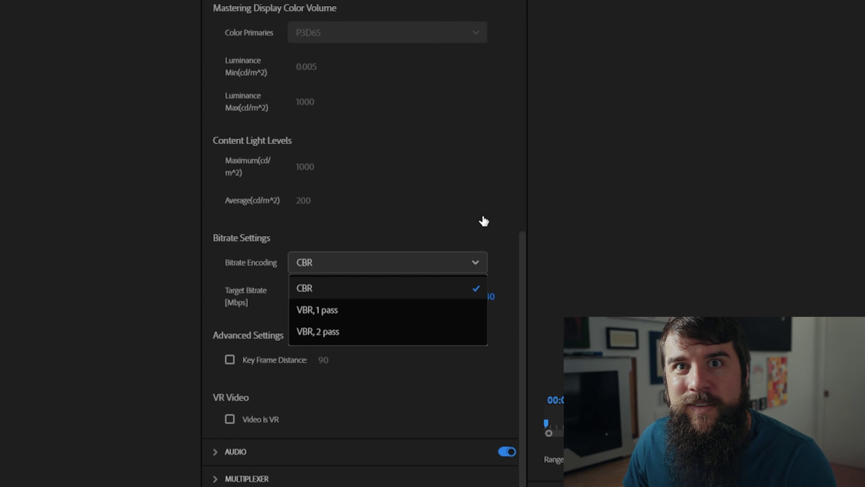
pyautogui.click(352, 288)
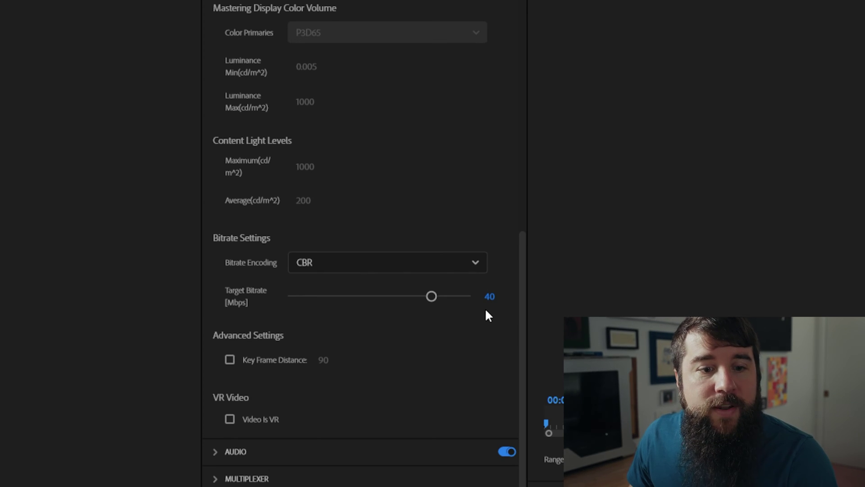
pyautogui.moveTo(378, 297)
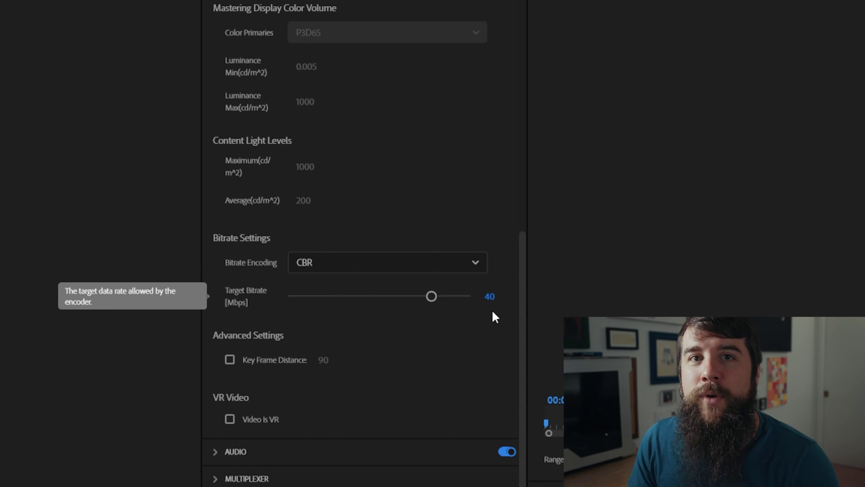
pyautogui.click(214, 462)
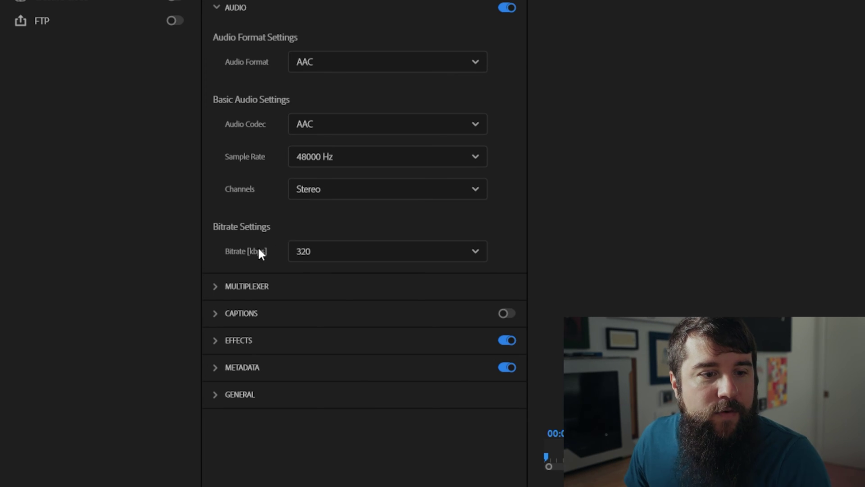
# Choose 512 kbps for the export's audio bitrate.
pyautogui.click(477, 254)
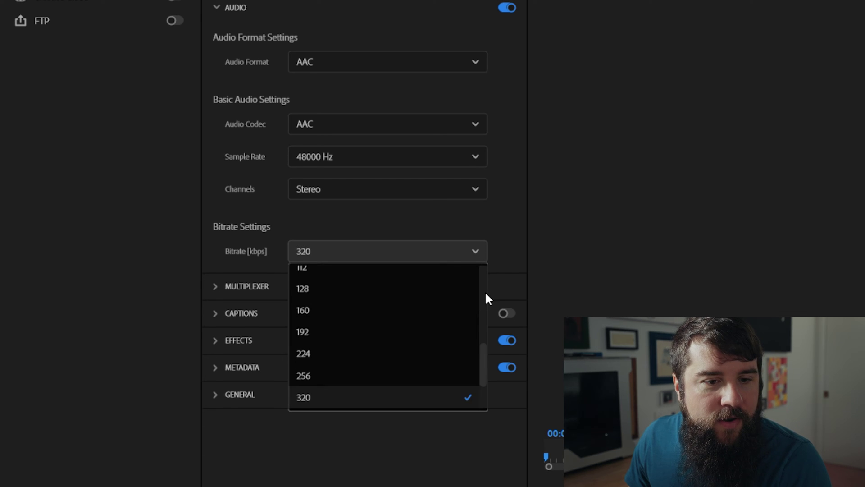
pyautogui.click(418, 400)
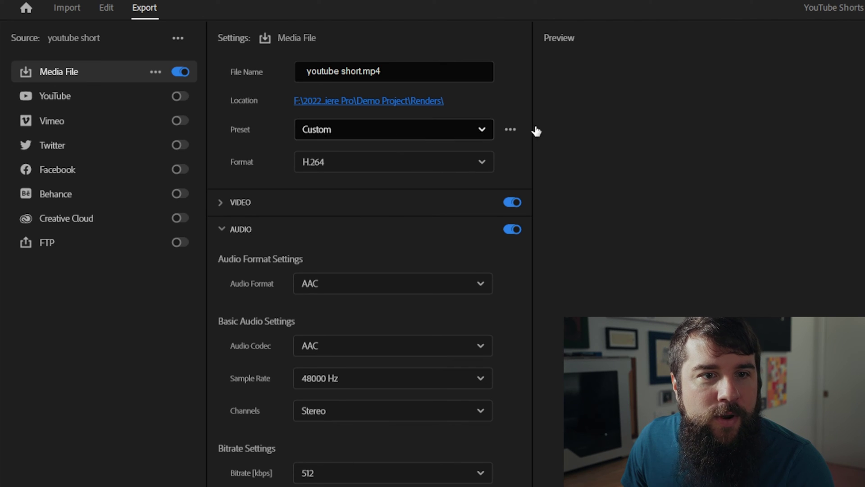
pyautogui.click(512, 130)
# Save the export settings as preset 'youtube shorts 1080x1920 23.976fps, 40mbps cbr - whoismatt'.
pyautogui.click(504, 160)
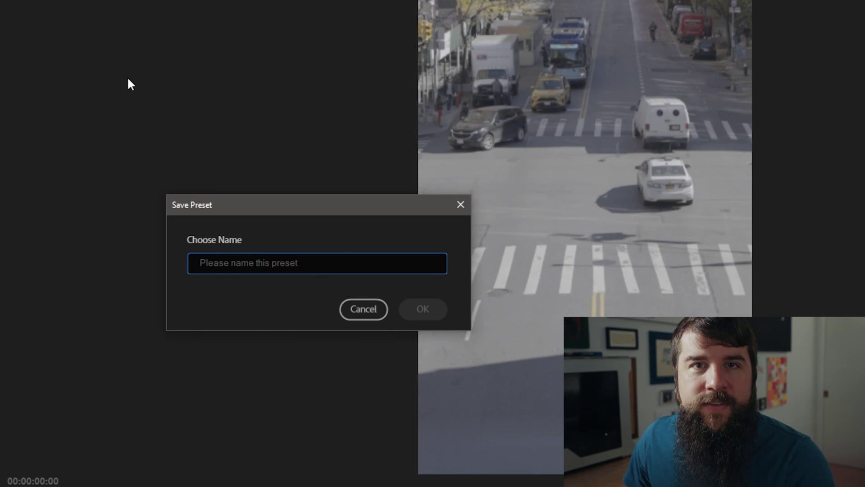
pyautogui.write('youtu')
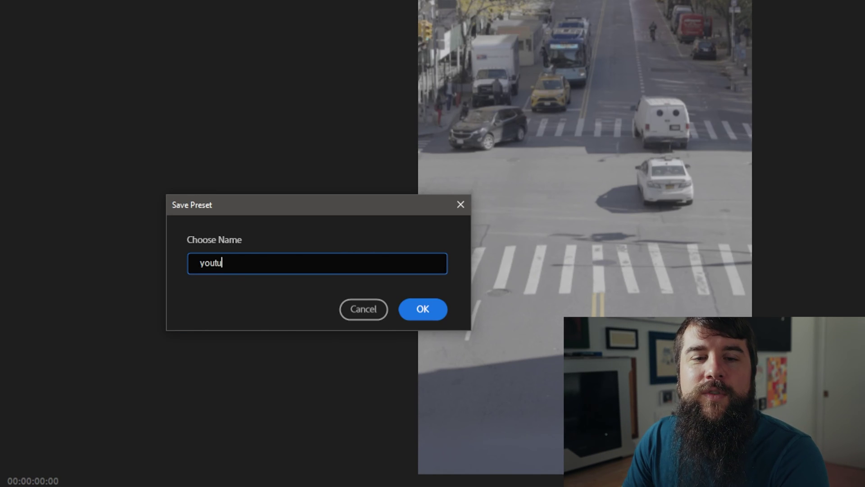
pyautogui.write('be shorts')
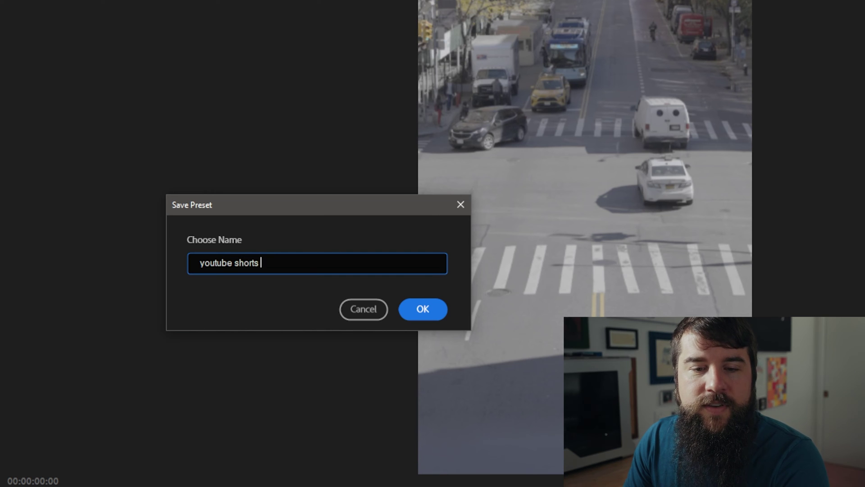
pyautogui.write(' 1080x1920 23.9')
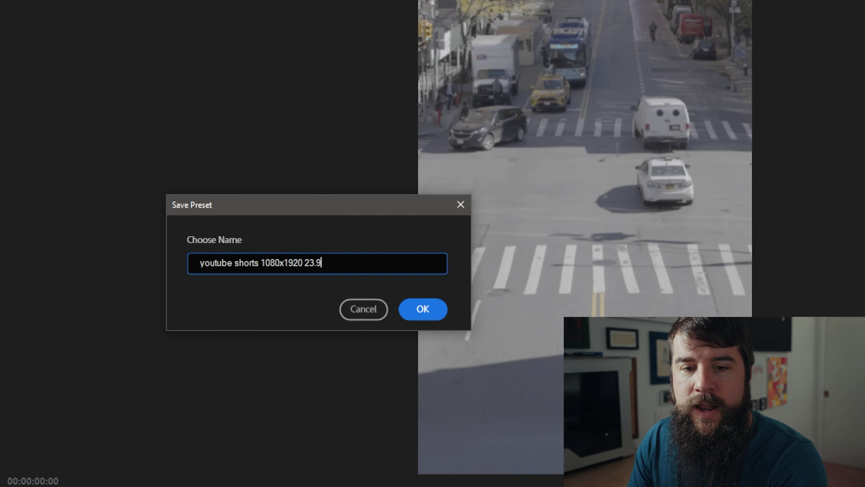
pyautogui.write('76fps')
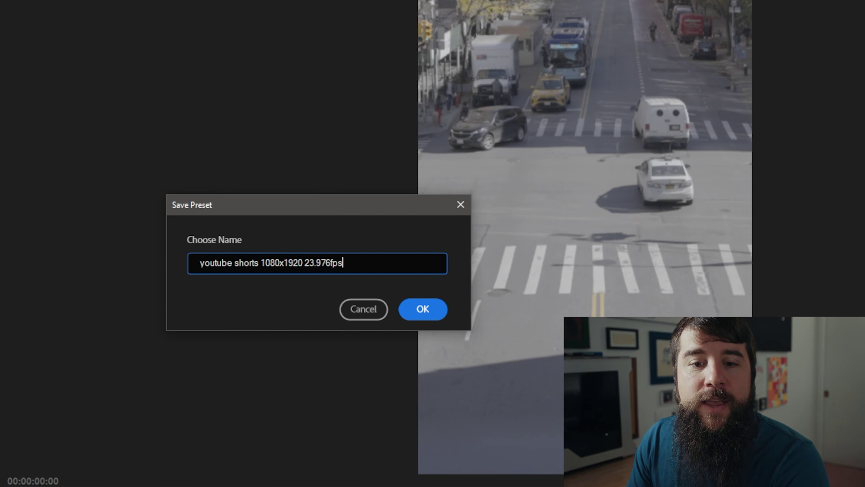
pyautogui.write(', 40mb')
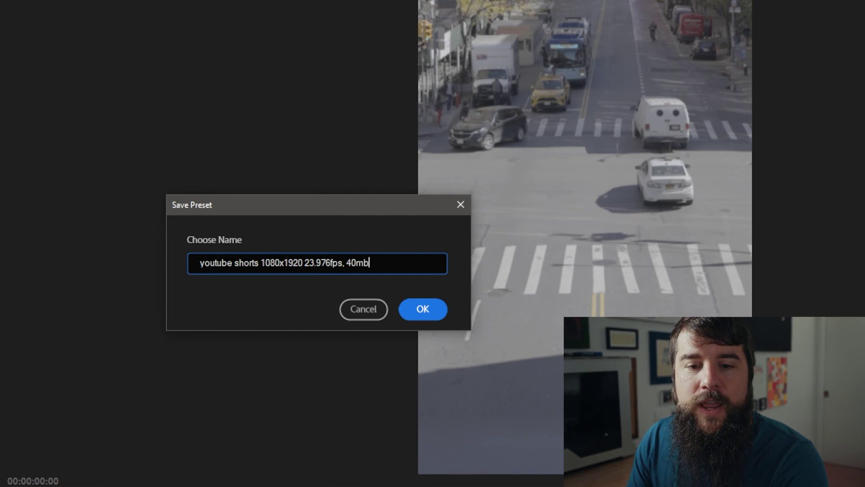
pyautogui.write('ps cbr - whoisma')
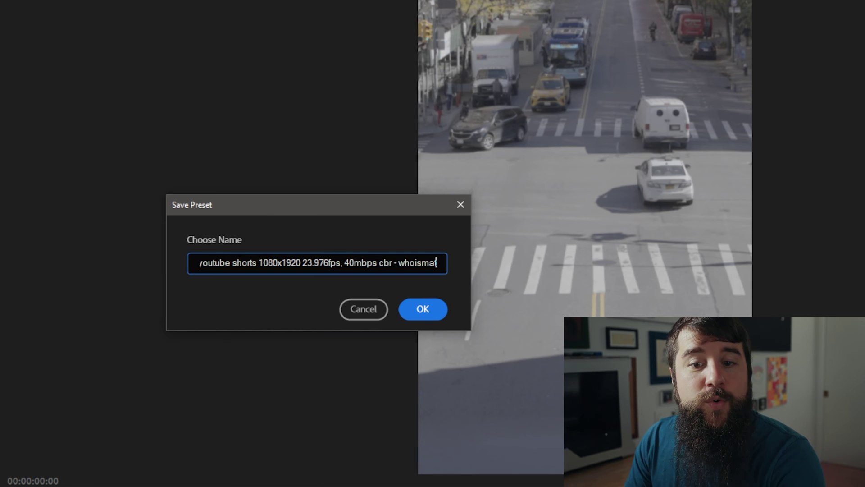
pyautogui.write('tt')
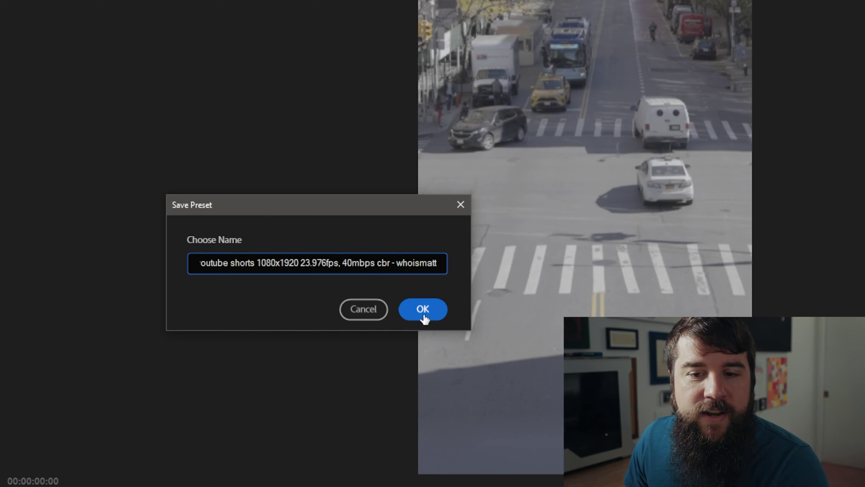
pyautogui.click(423, 313)
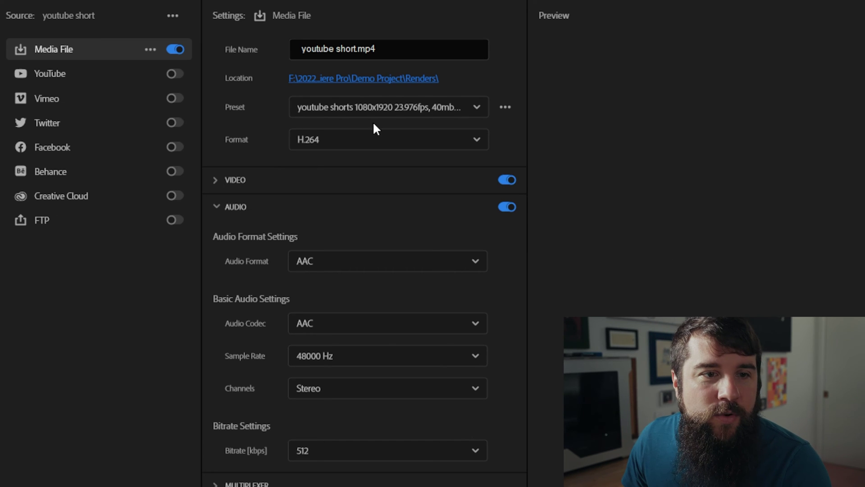
# Confirm the new YouTube Shorts preset stays selected in the Preset list.
pyautogui.click(468, 111)
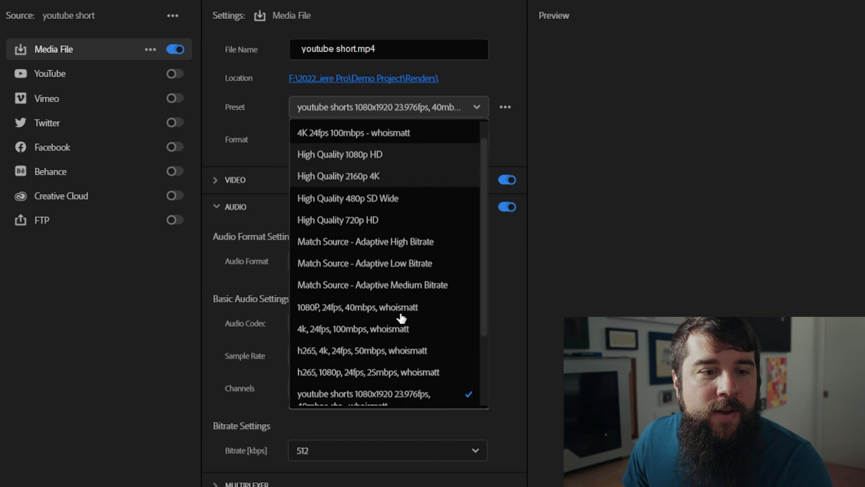
pyautogui.scroll(-3, 433, 319)
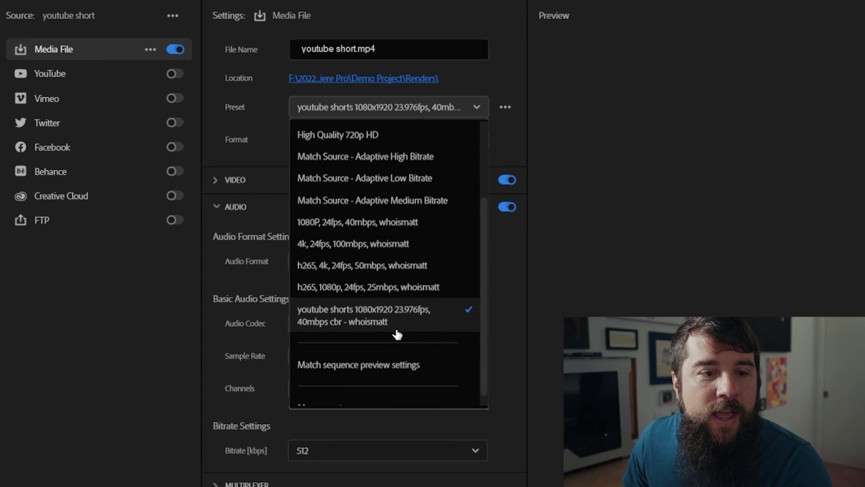
pyautogui.click(236, 122)
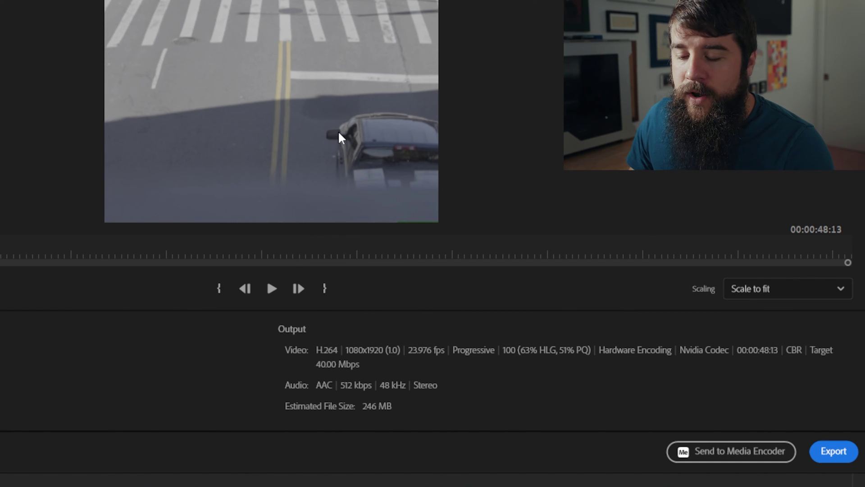